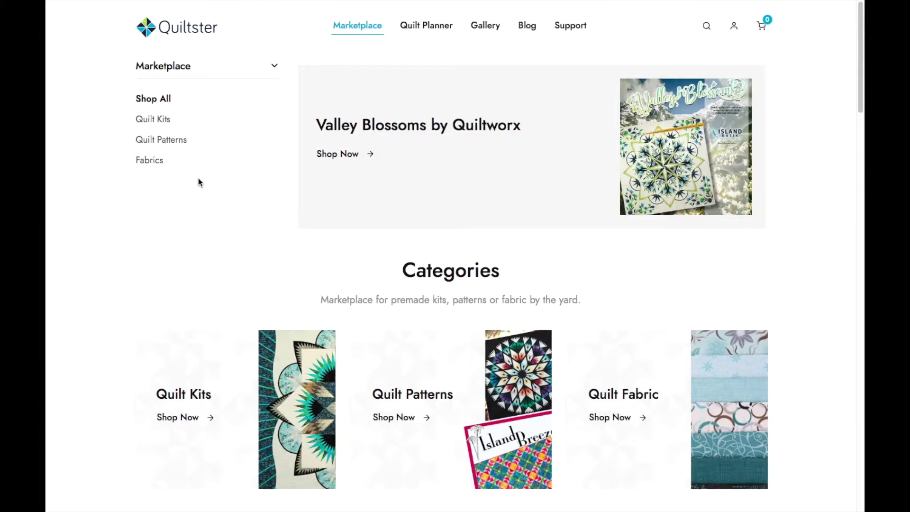
Leave the Marketplace for the Quiltster home page and open the Account page
click(184, 31)
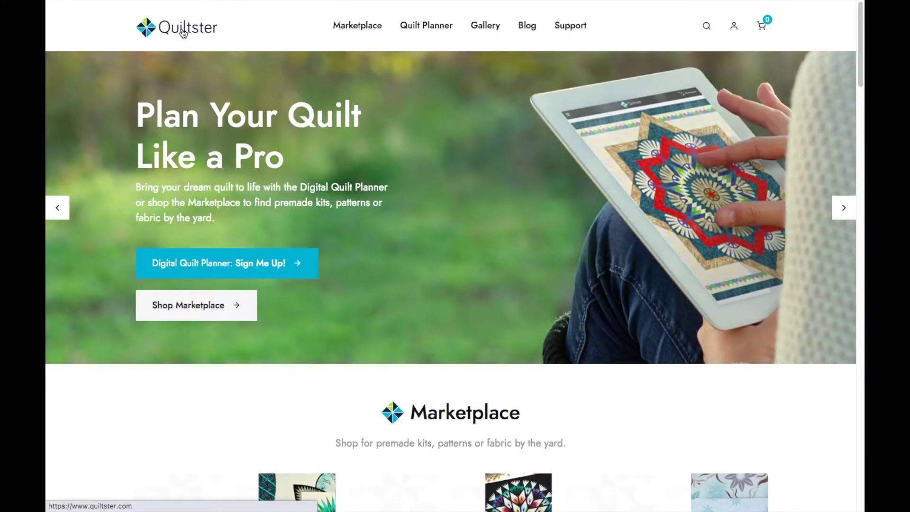
click(732, 31)
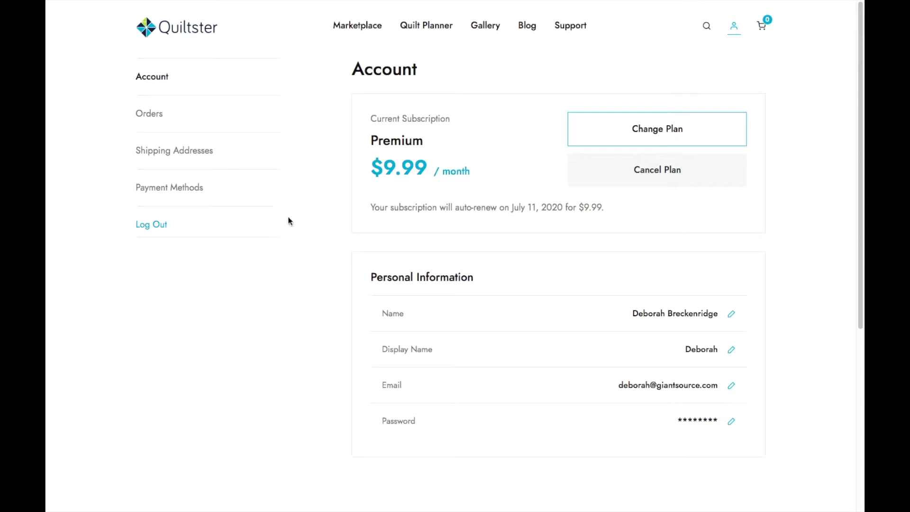
triple_click(381, 120)
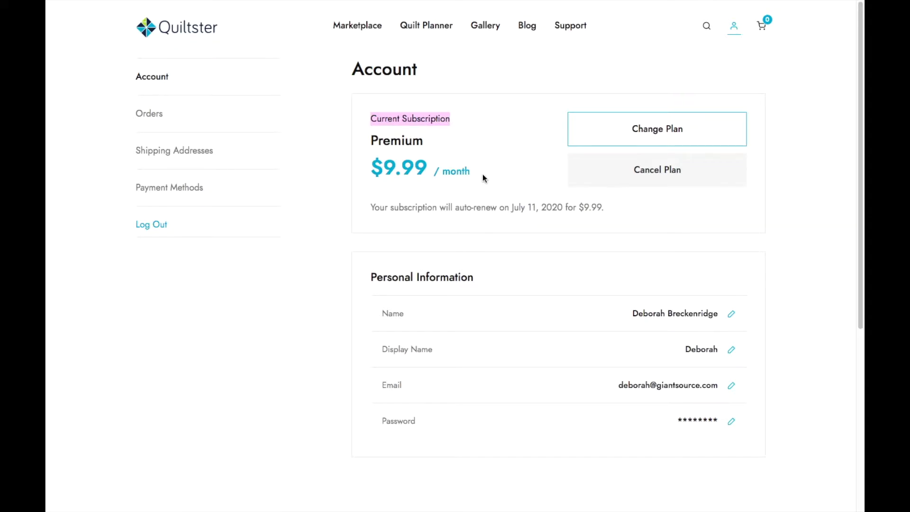
drag(511, 207, 609, 207)
triple_click(414, 207)
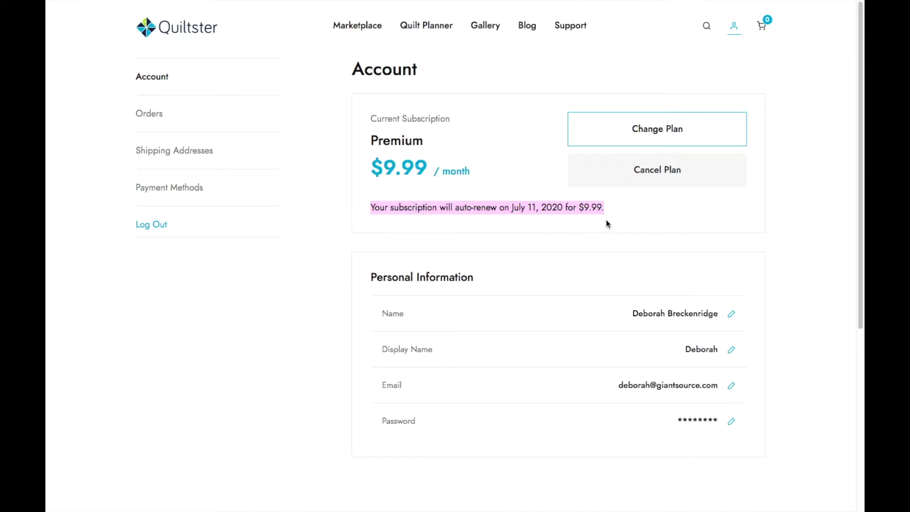
click(595, 206)
drag(579, 207, 615, 211)
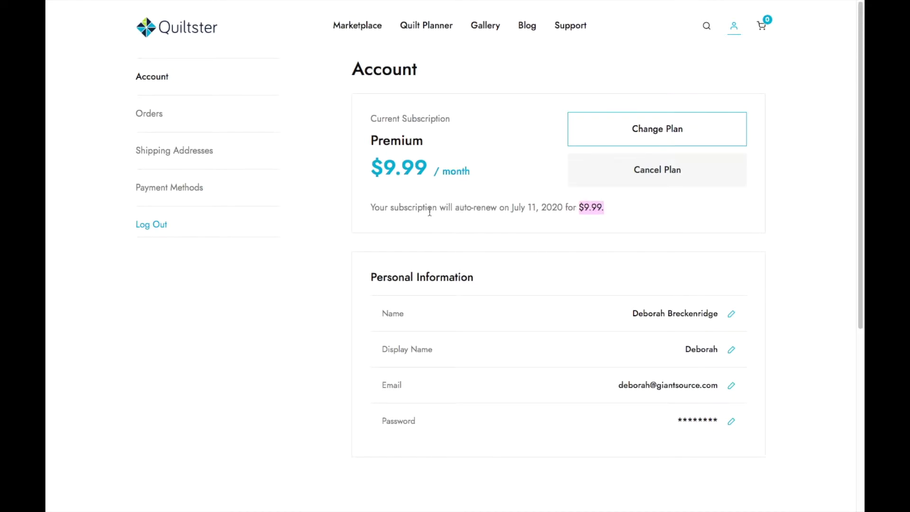
triple_click(501, 208)
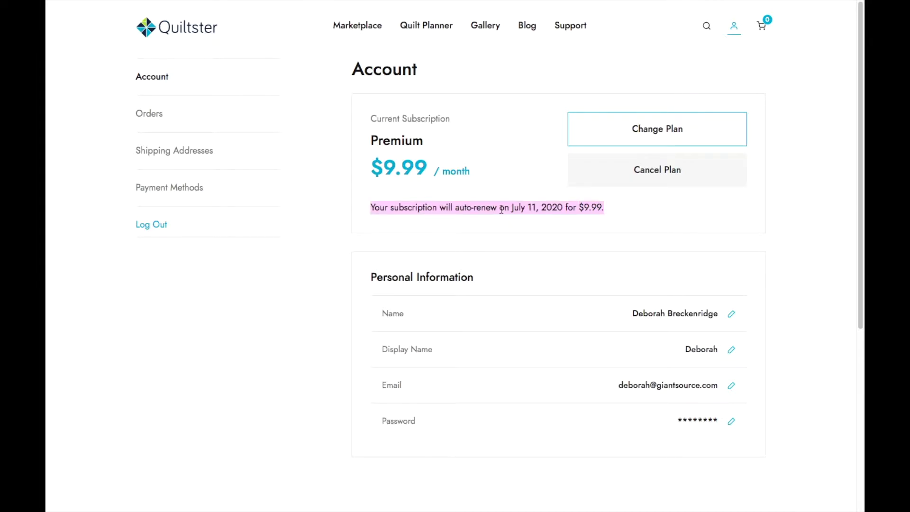
click(483, 149)
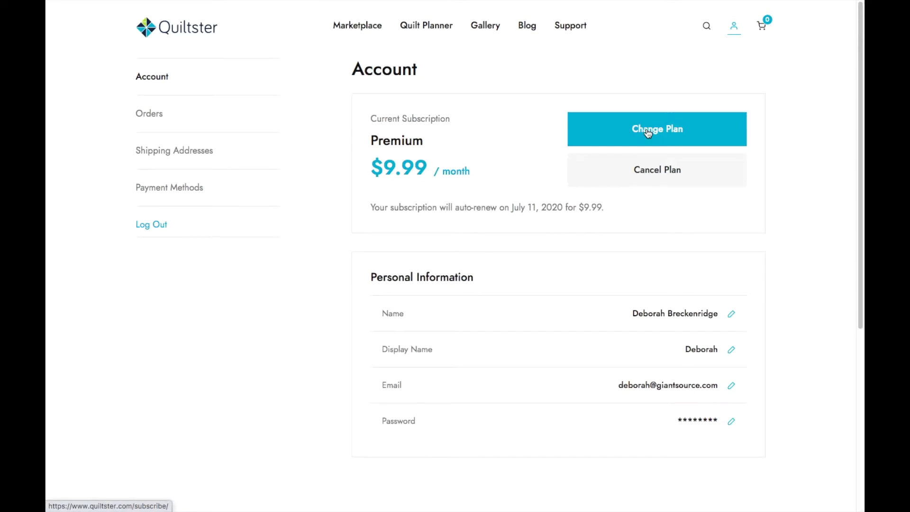
drag(510, 207, 569, 207)
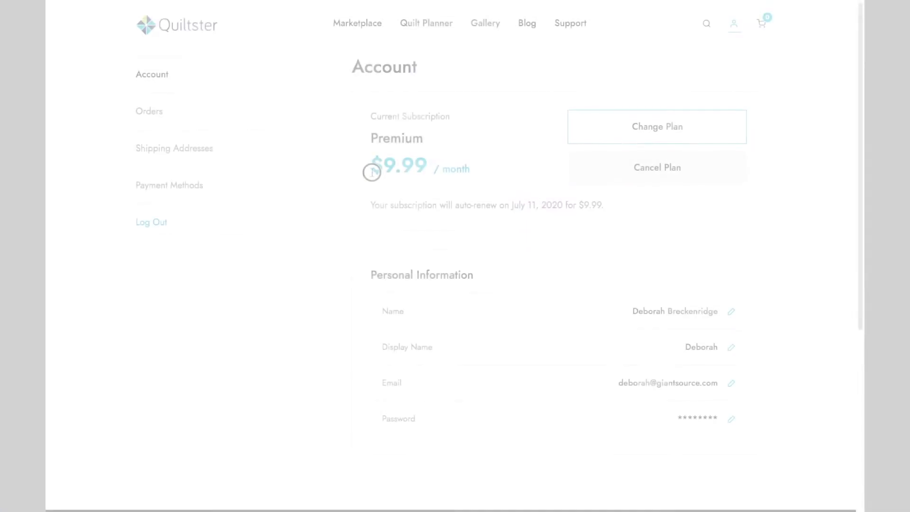
drag(372, 172, 477, 170)
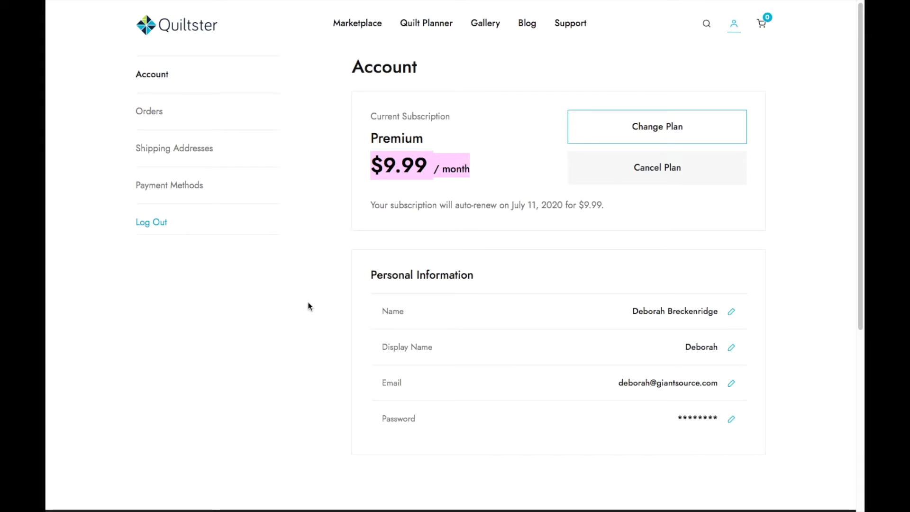
Cancel the Premium subscription and highlight its July 11, 2020 closing date
click(710, 178)
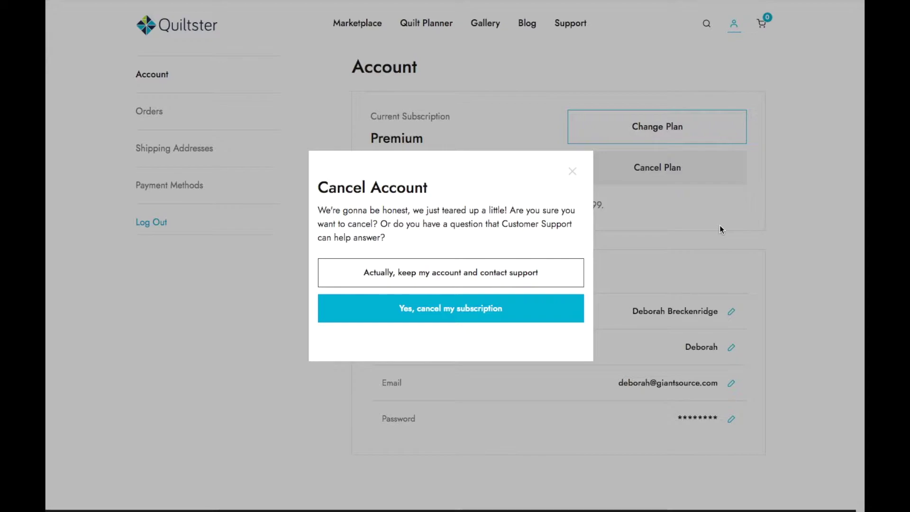
click(573, 171)
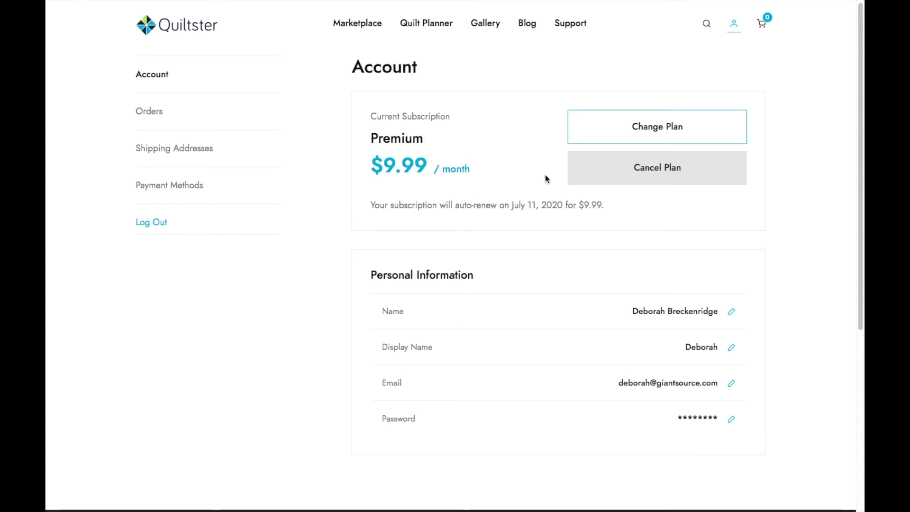
click(658, 168)
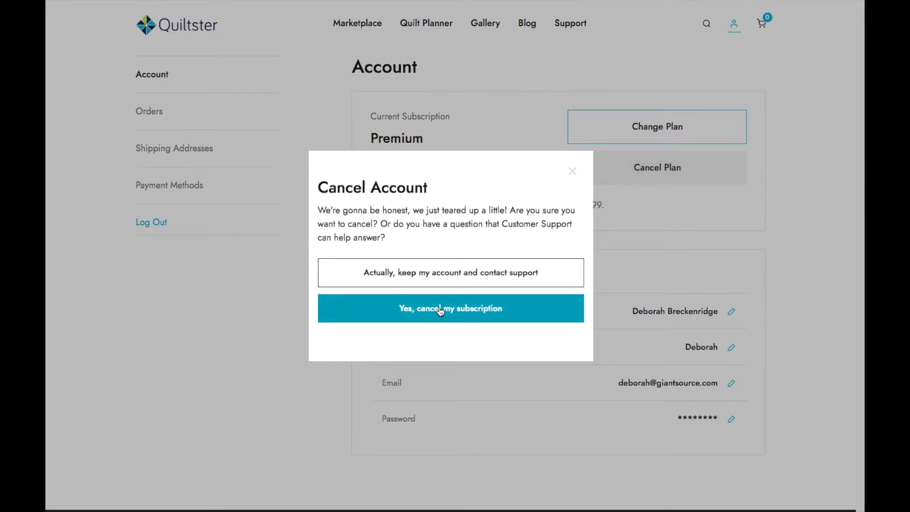
click(440, 311)
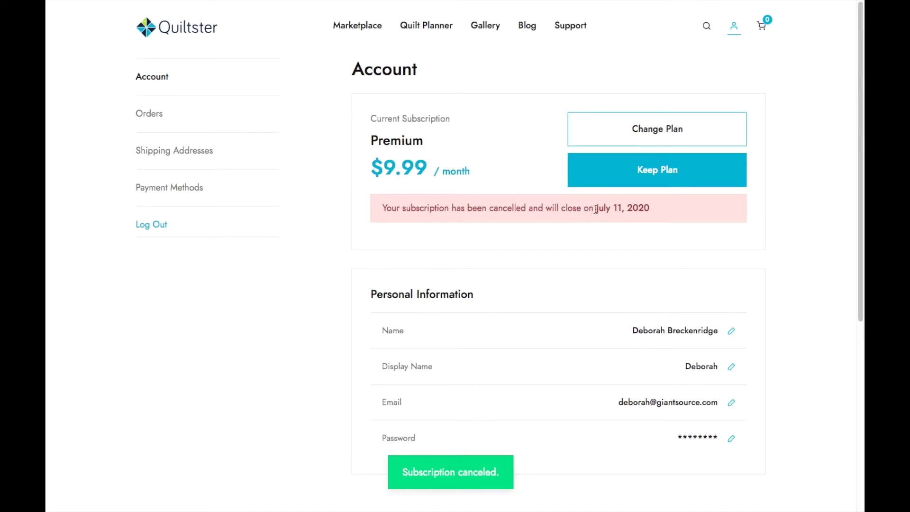
drag(595, 209, 664, 214)
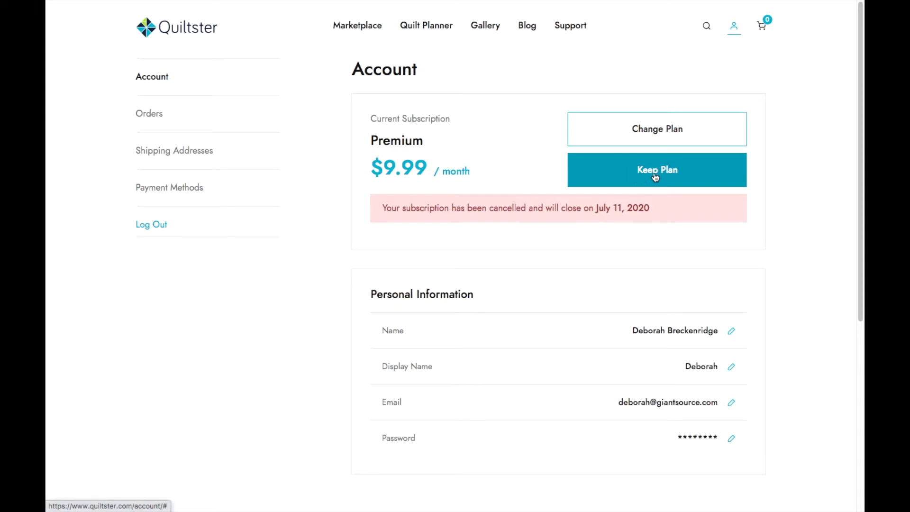
click(653, 209)
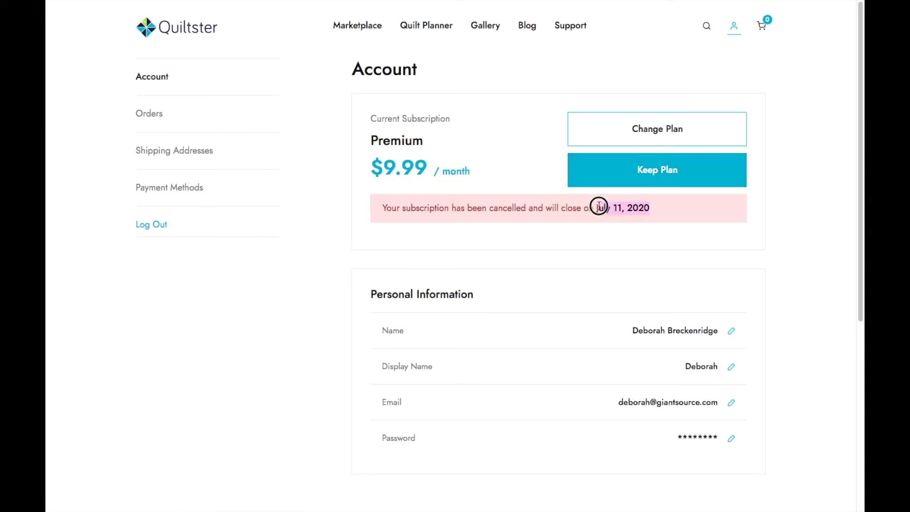
drag(598, 207, 595, 206)
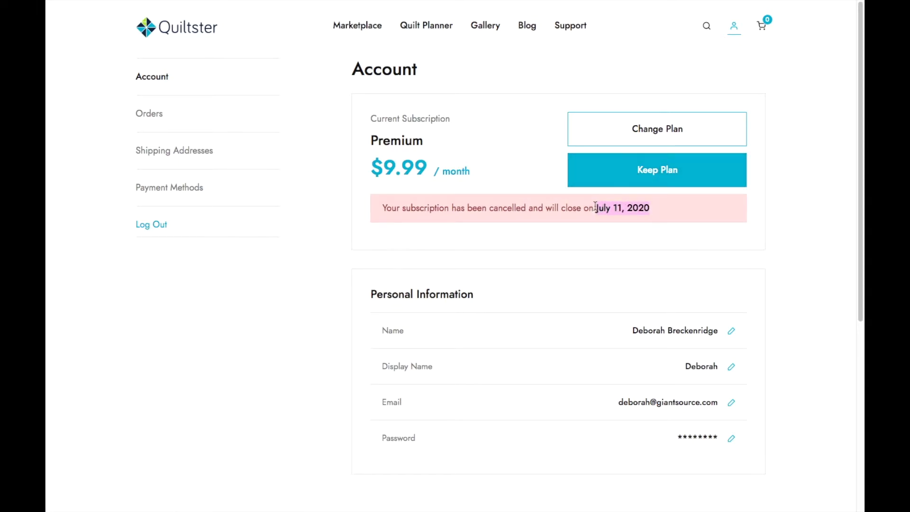
click(645, 171)
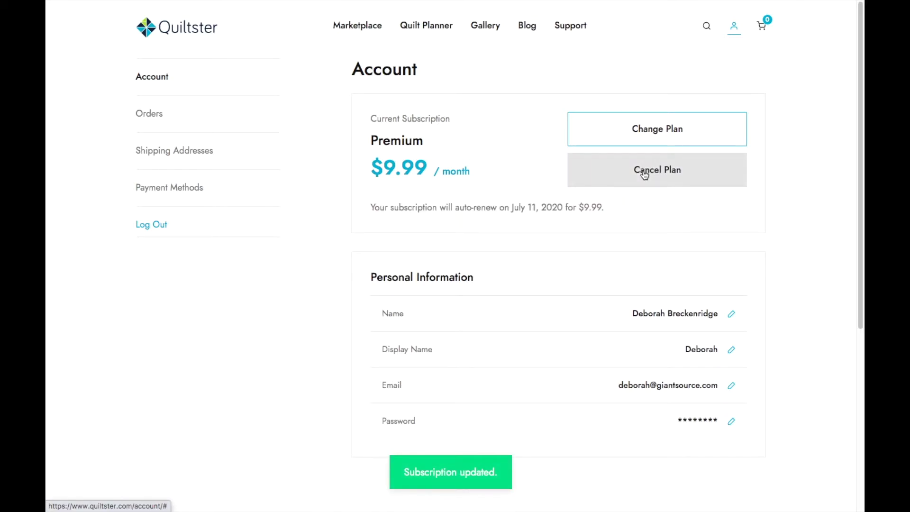
click(645, 173)
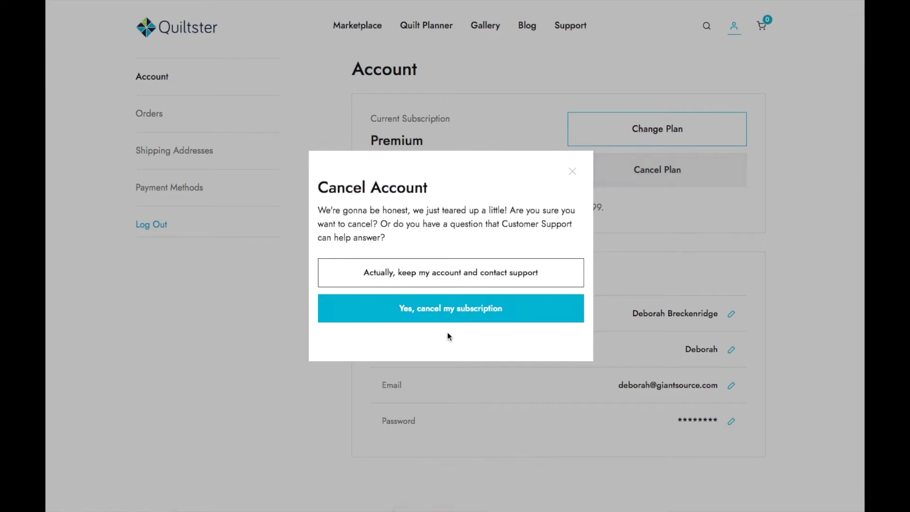
click(449, 310)
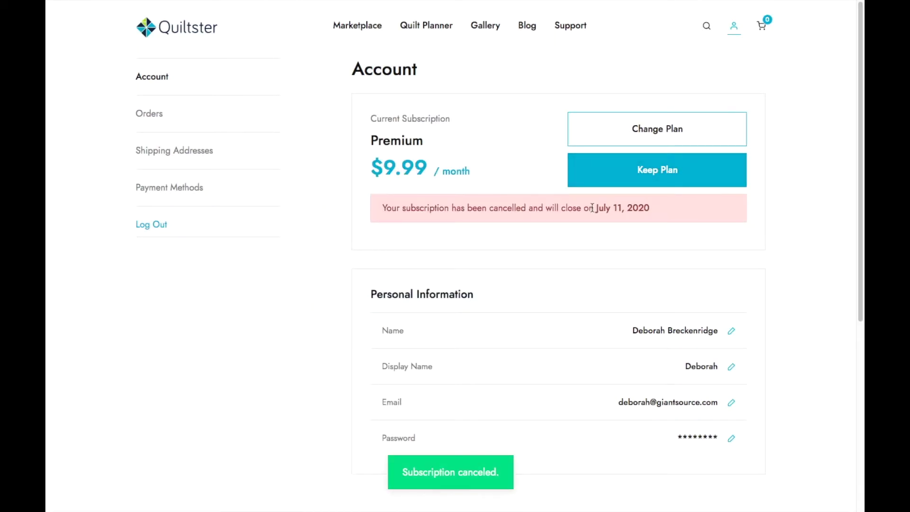
drag(594, 208, 663, 214)
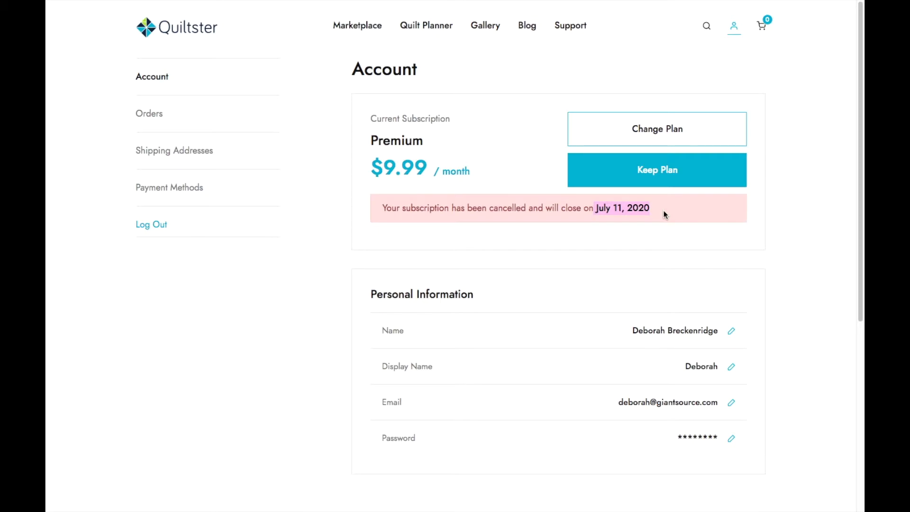
drag(380, 405, 742, 448)
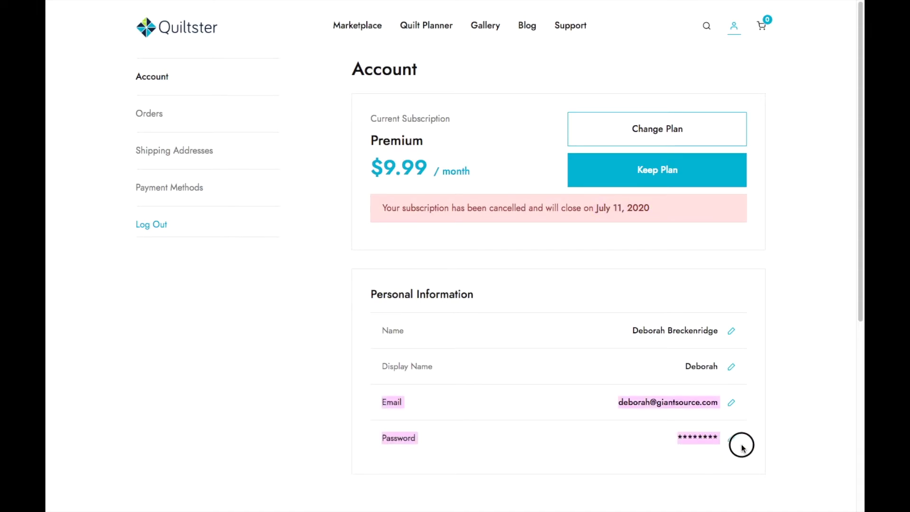
click(613, 414)
drag(379, 406, 745, 433)
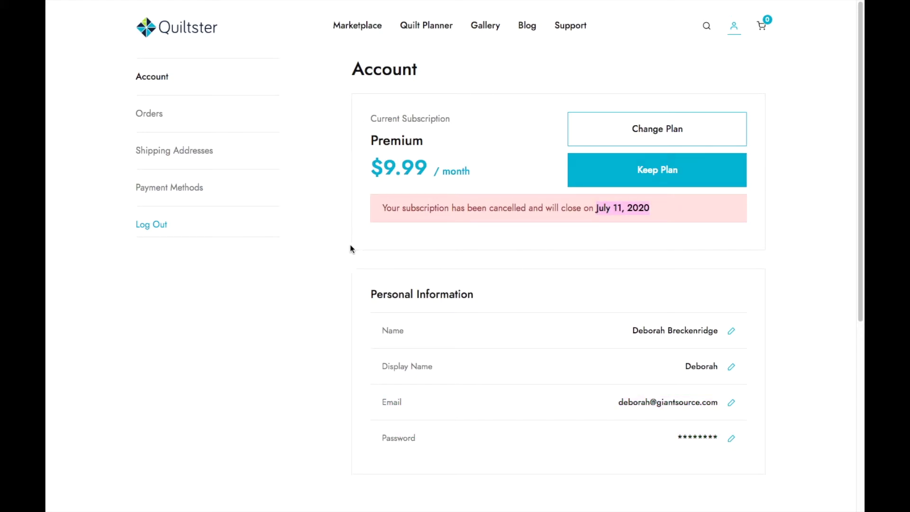
click(338, 260)
scroll(338, 258, down, 4)
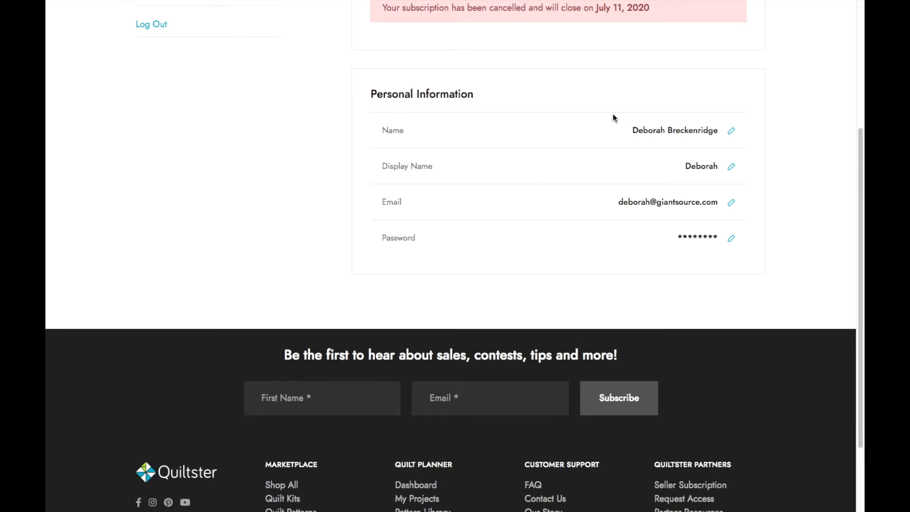
click(732, 135)
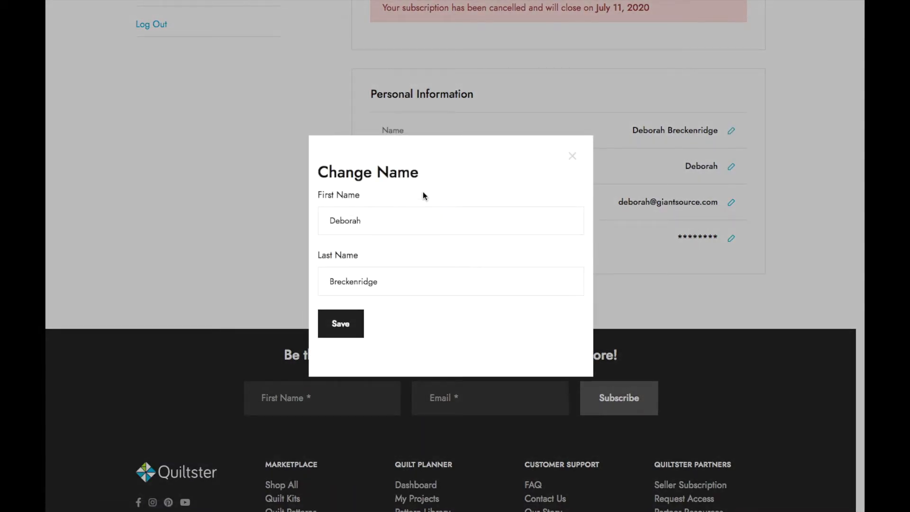
click(573, 156)
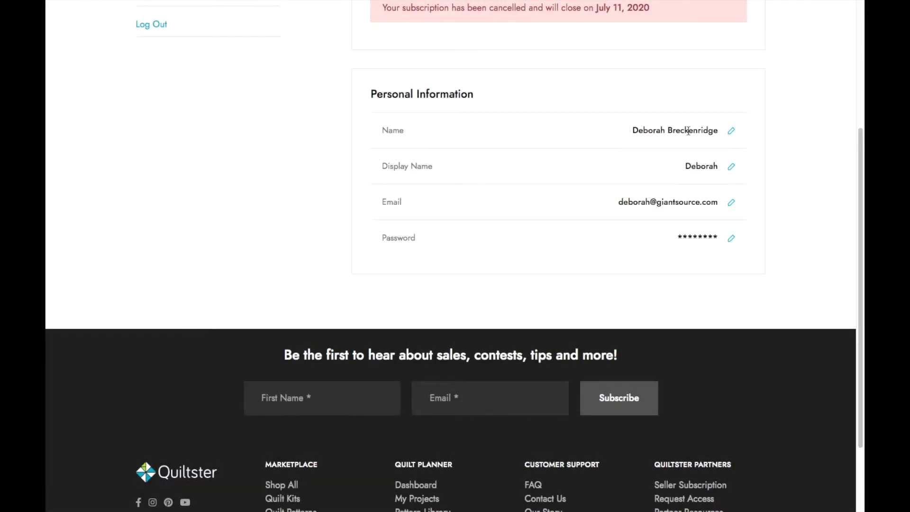
click(731, 132)
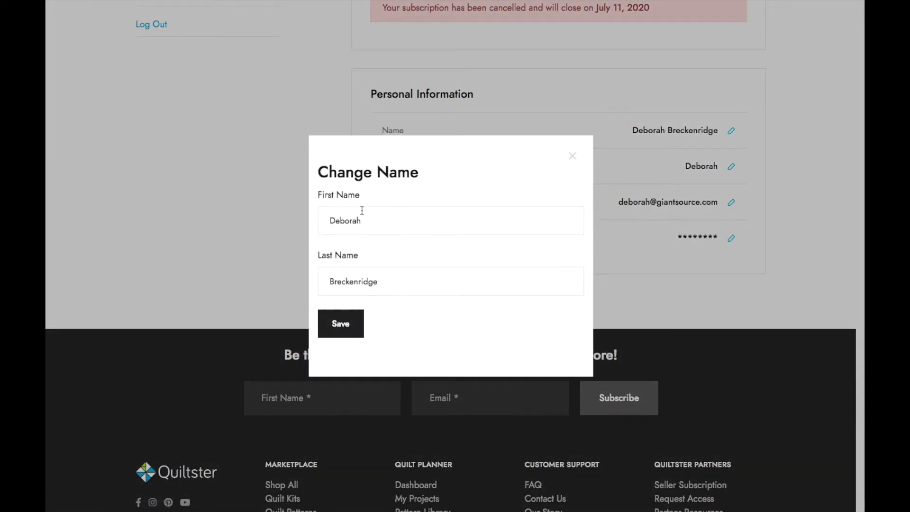
click(572, 158)
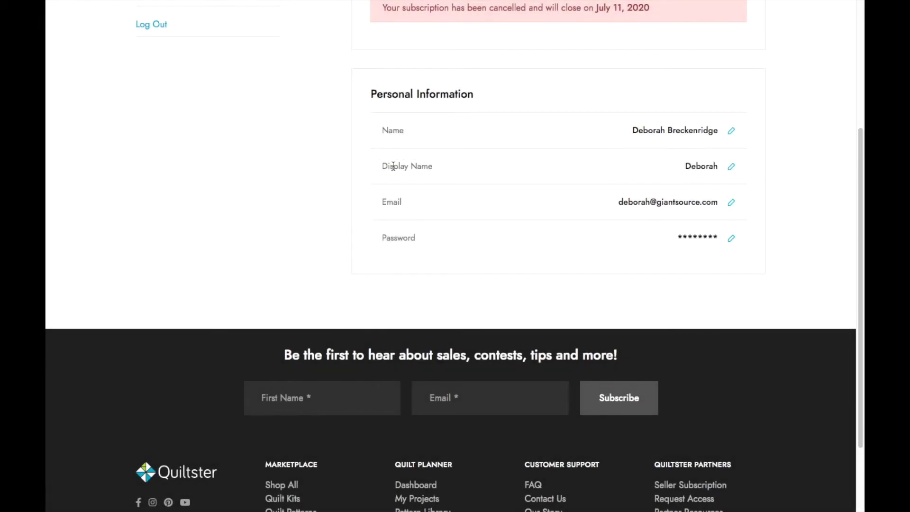
Try saving the display name as first name plus last initial; an error appears
click(732, 168)
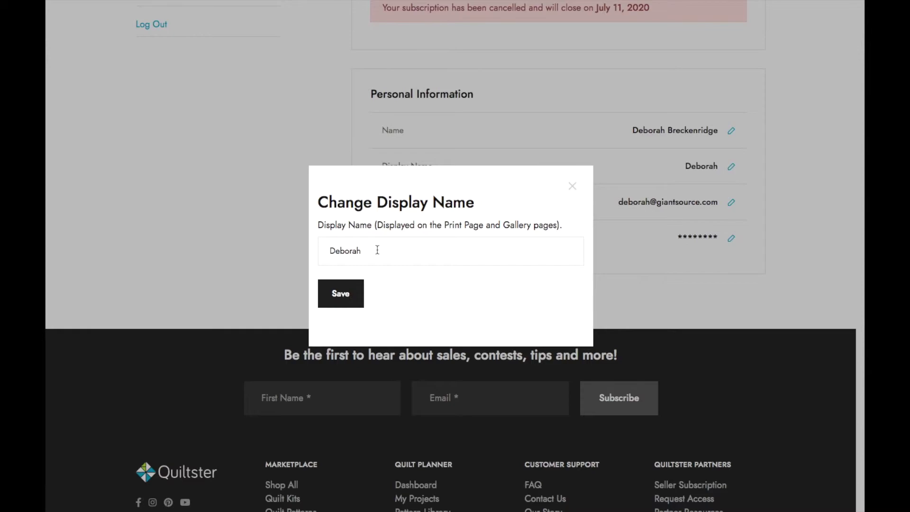
click(377, 249)
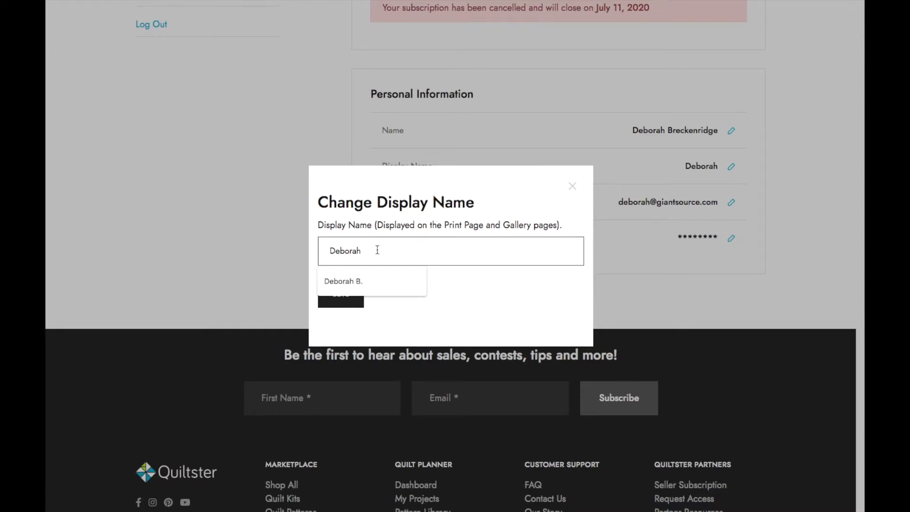
click(366, 284)
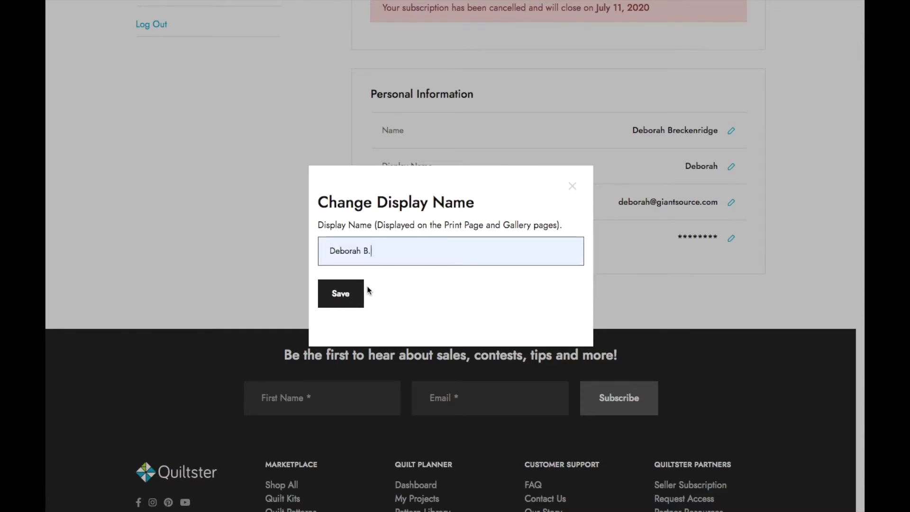
click(348, 302)
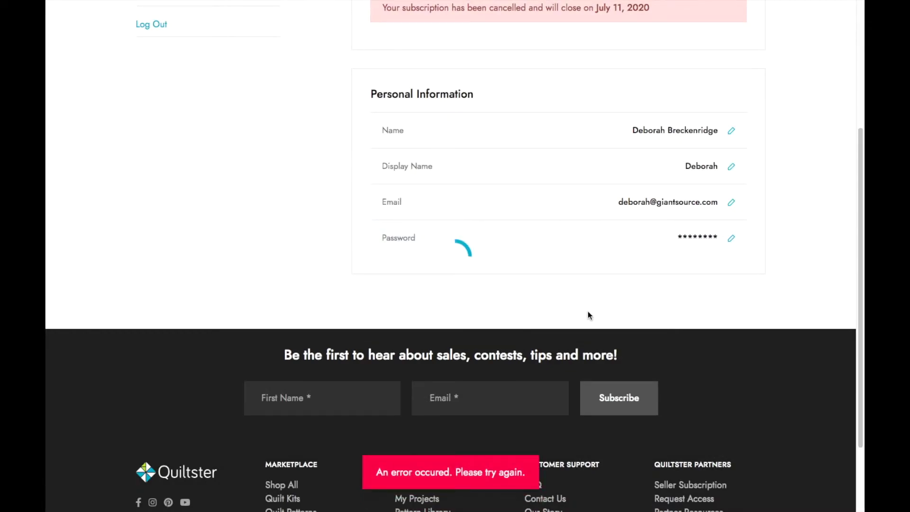
scroll(689, 275, down, 2)
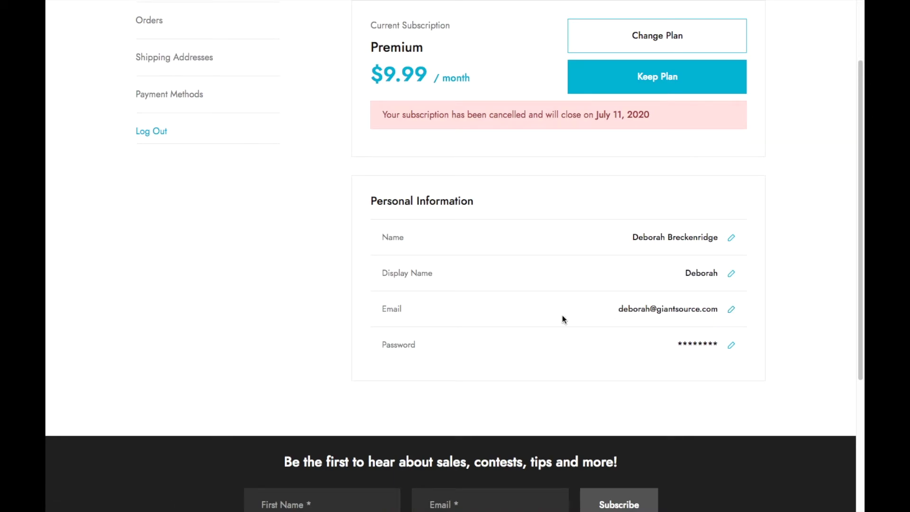
mouse_move(382, 308)
mouse_down()
mouse_move(581, 300)
mouse_move(789, 308)
mouse_up()
click(789, 309)
triple_click(639, 309)
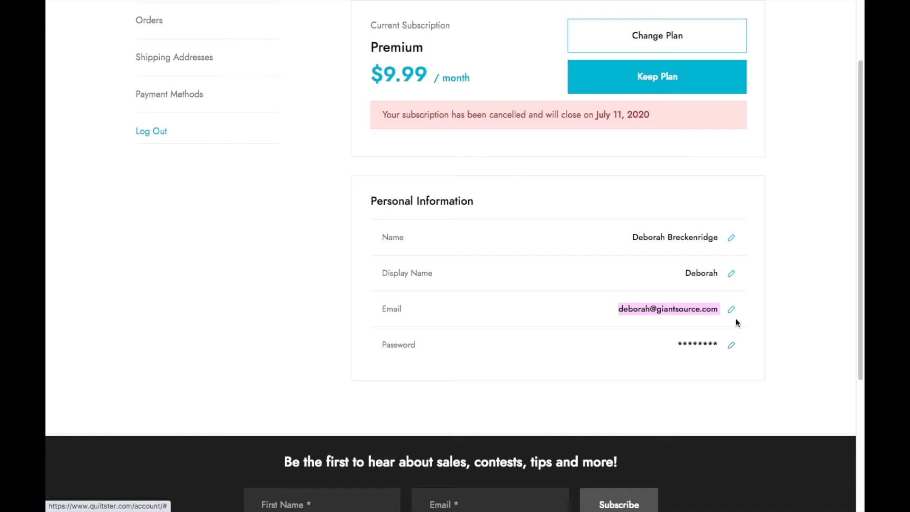
click(770, 309)
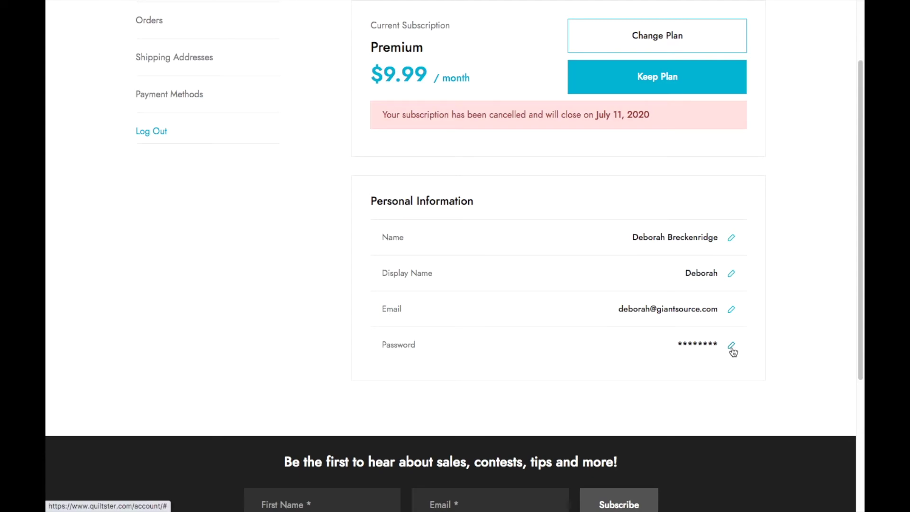
scroll(340, 282, up, 3)
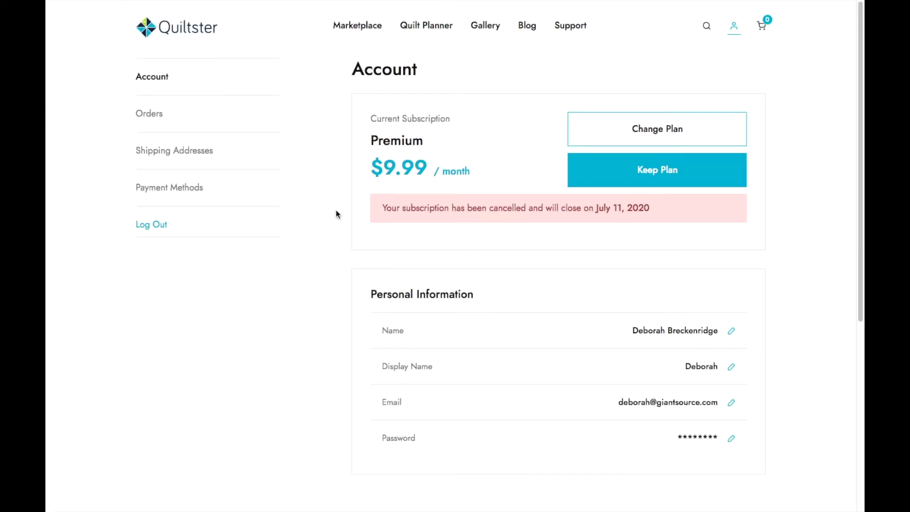
Open Order History and look over the July 3, 2020 orders marked New
click(151, 116)
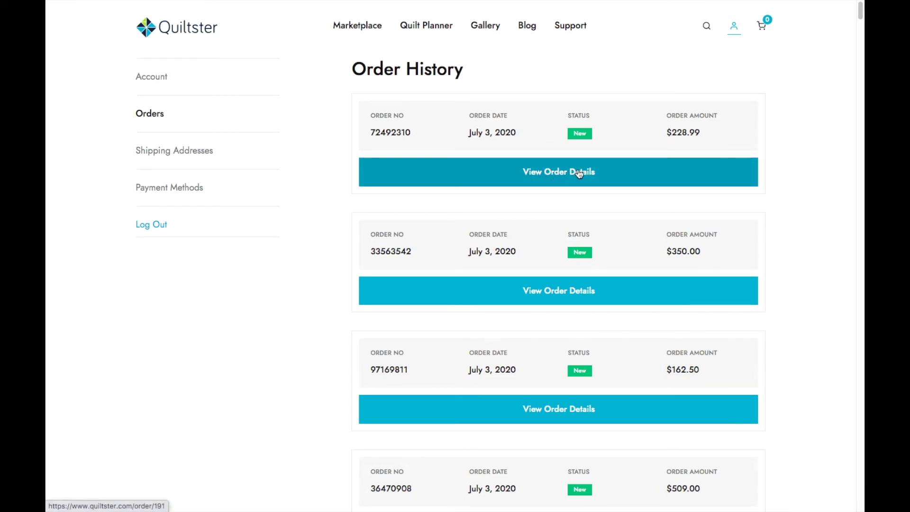
scroll(572, 256, down, 1)
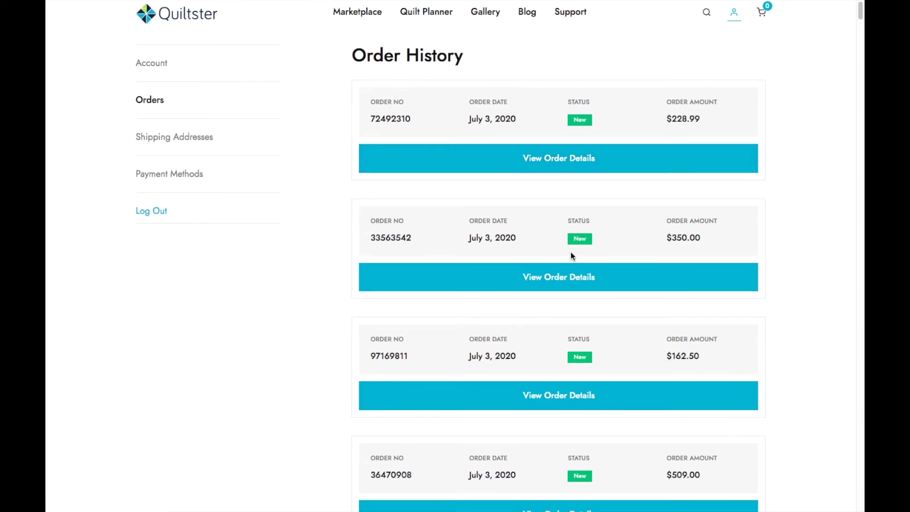
scroll(571, 252, down, 2)
scroll(560, 358, up, 3)
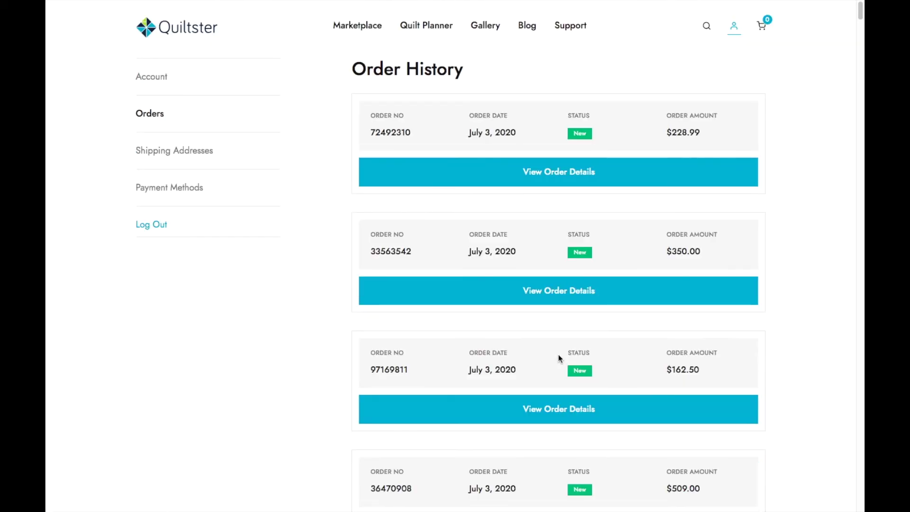
Open the first order's details and review the Stone Quarry mixer at $216.99
click(543, 179)
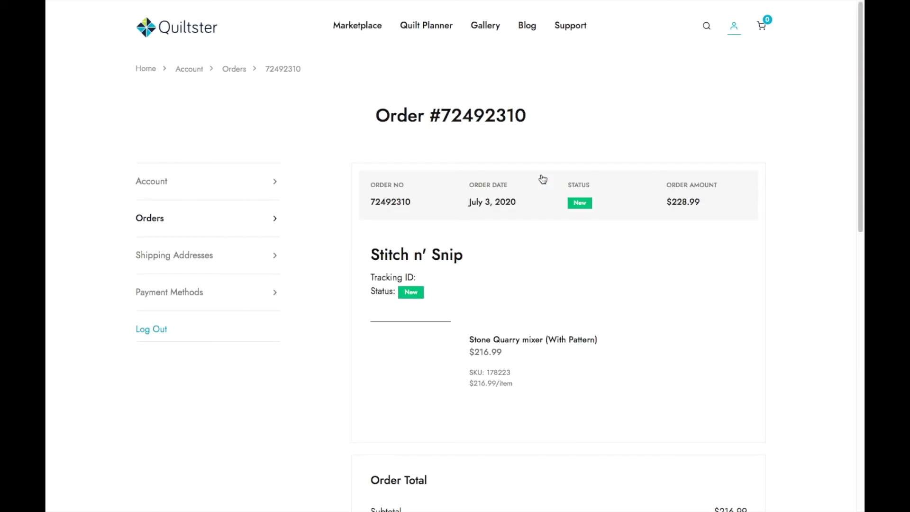
scroll(550, 303, down, 1)
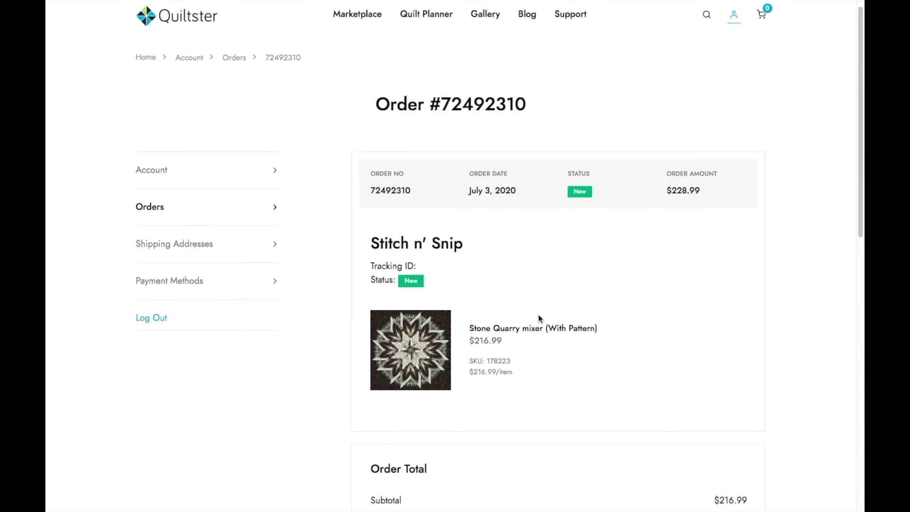
scroll(540, 317, down, 1)
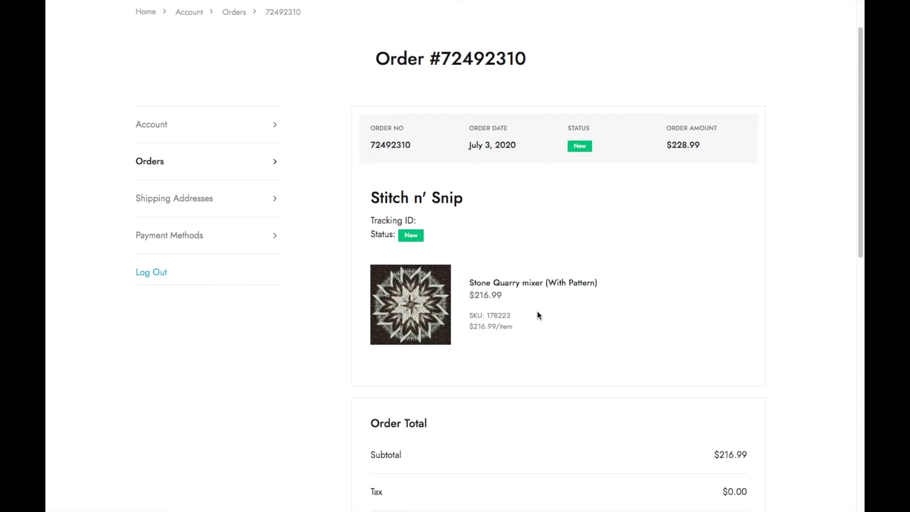
scroll(525, 331, down, 1)
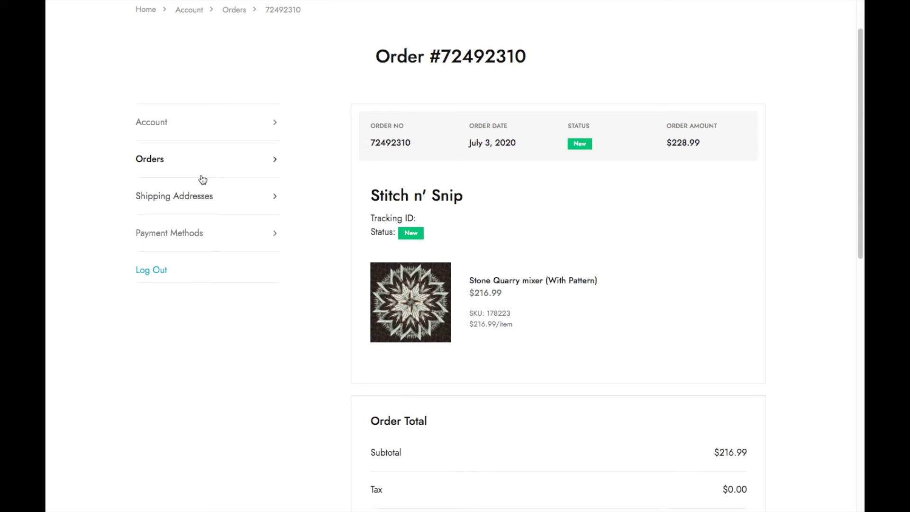
View the saved shipping addresses, then the Payment Methods list of four Visa cards
click(156, 202)
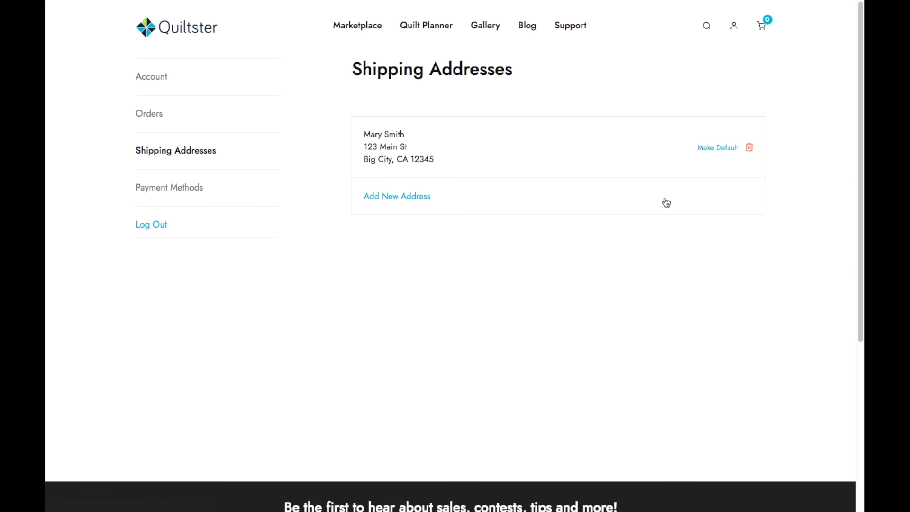
click(153, 189)
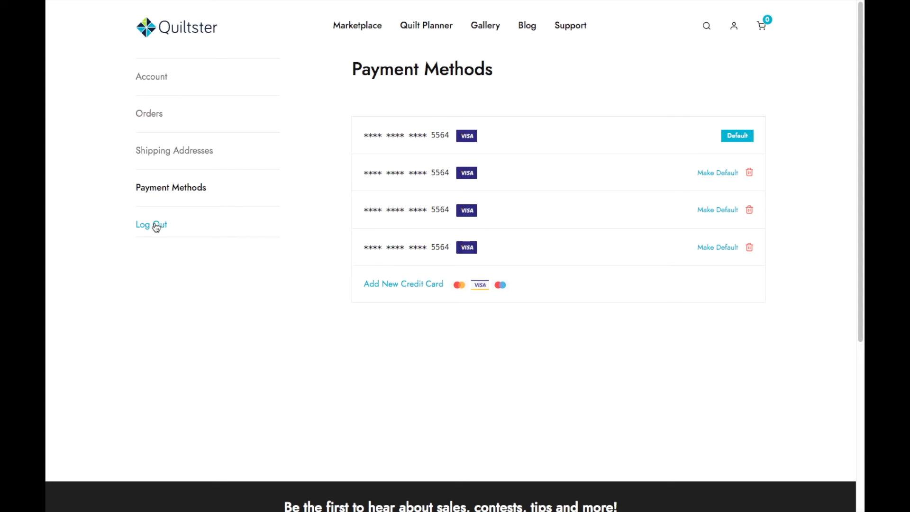
Return to the main Account overview page
click(161, 77)
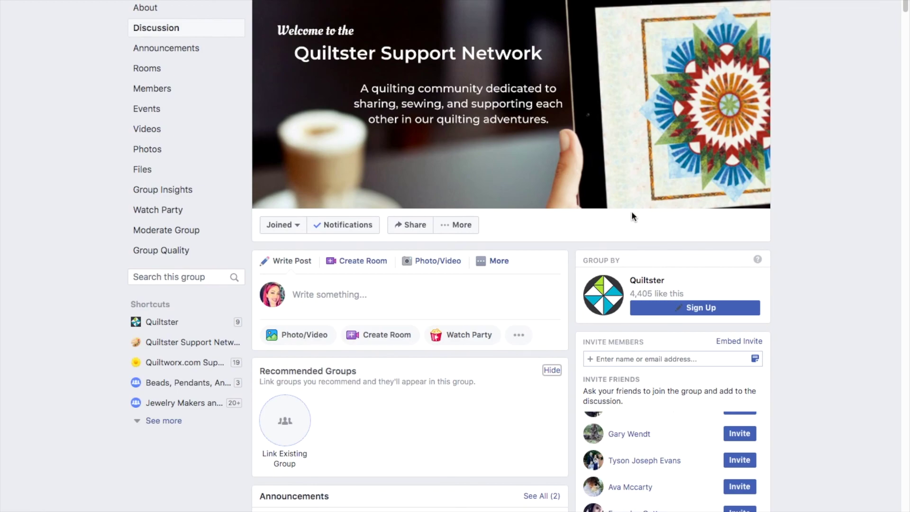
Scroll the Quiltster Support Network Discussion feed to posts about the new website
scroll(343, 293, down, 1)
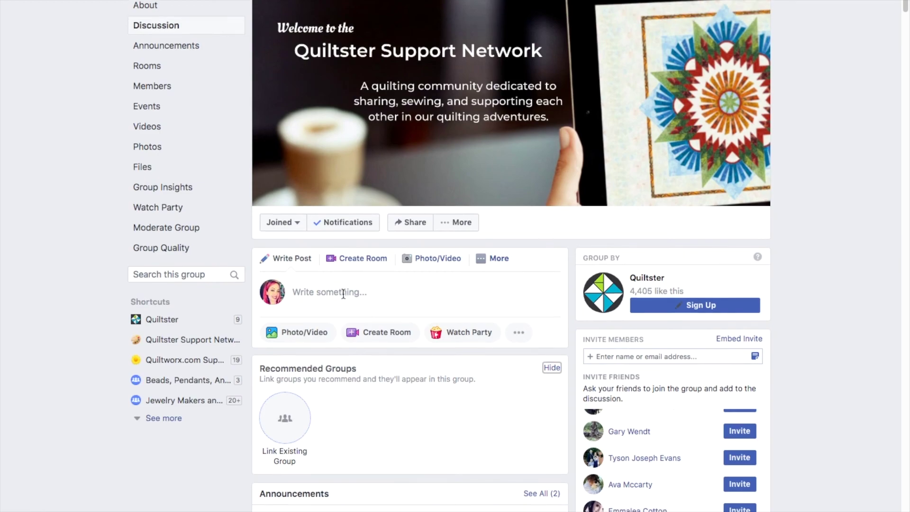
scroll(343, 293, down, 10)
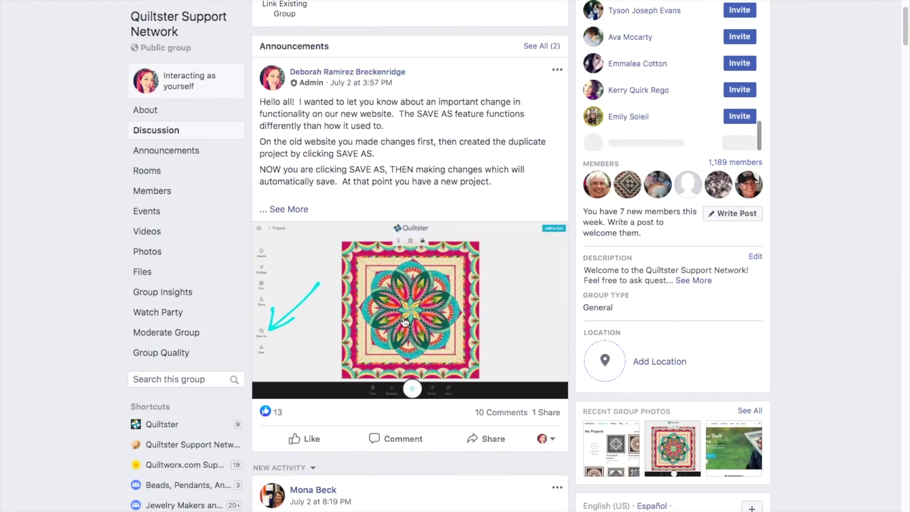
scroll(408, 332, down, 10)
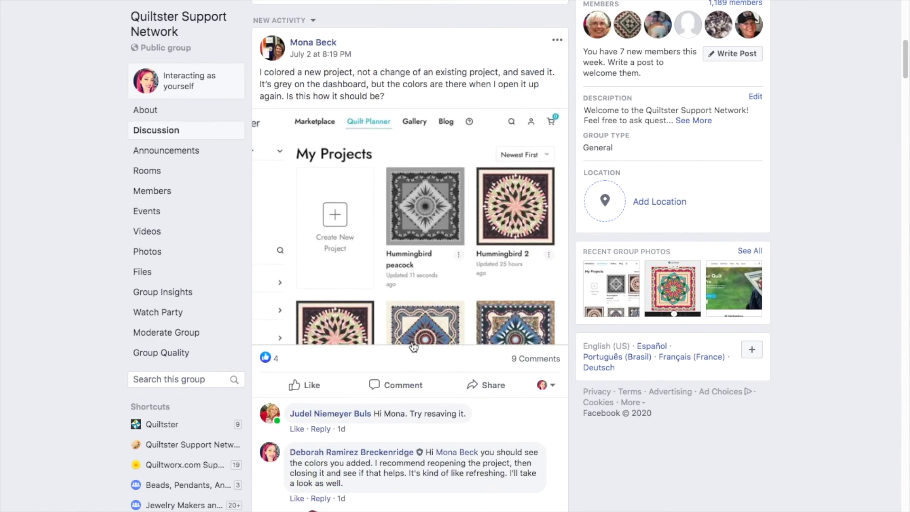
scroll(413, 346, down, 16)
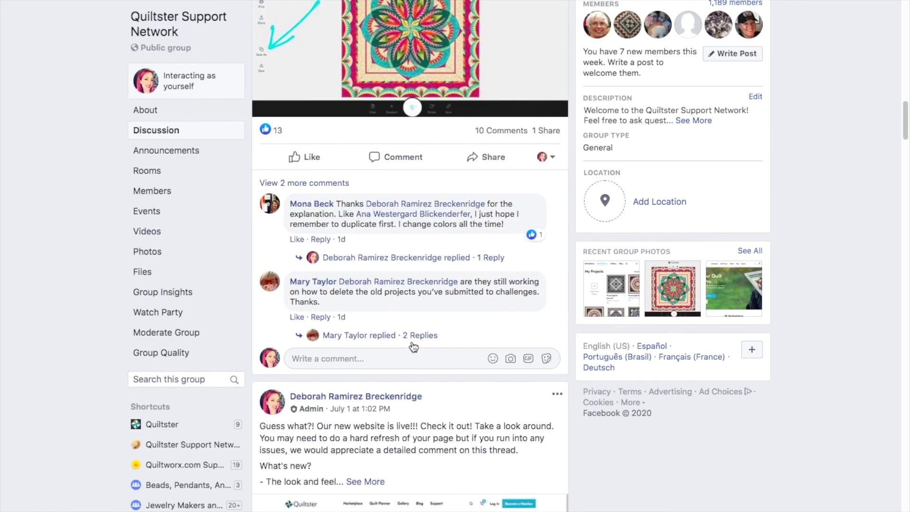
scroll(413, 347, down, 5)
scroll(413, 347, down, 4)
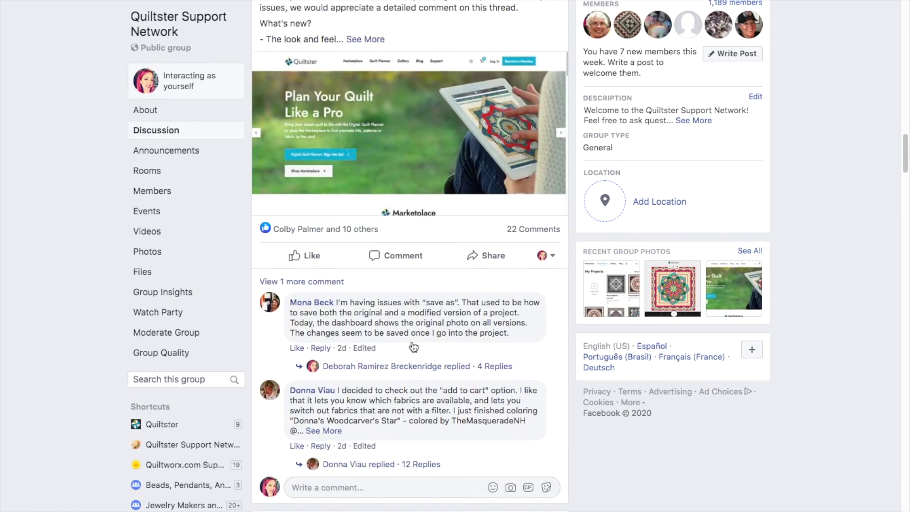
scroll(413, 347, down, 12)
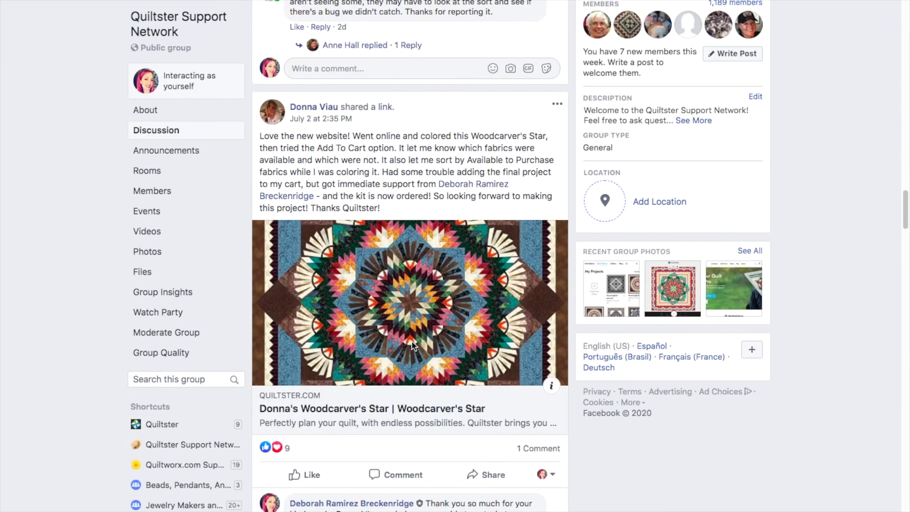